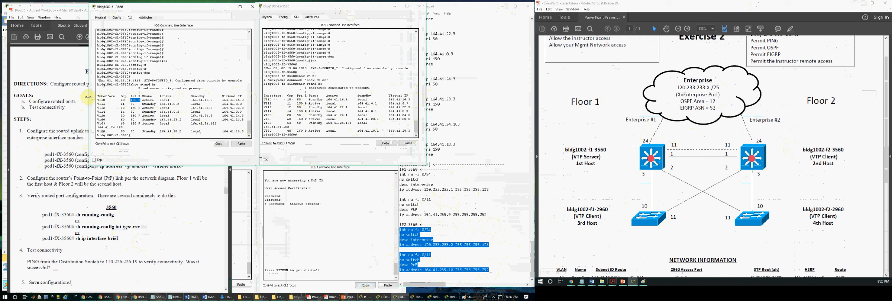
Rearrange the two distribution switch console windows and compare the HSRP standby tables, including the virtual IP entries
drag(88, 97, 80, 100)
drag(426, 102, 461, 114)
drag(406, 127, 416, 127)
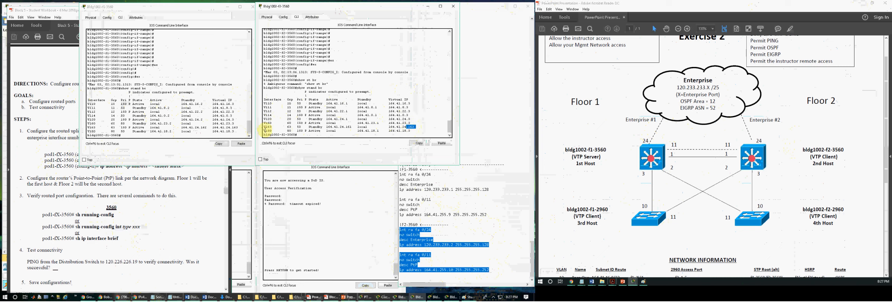
Wake the command-line sessions of the two 3560 and two 2960 switch consoles
click(238, 199)
click(303, 204)
key(Return)
click(181, 111)
click(172, 217)
key(Return)
click(208, 119)
key(Return)
click(365, 90)
key(Return)
Switch to the Notepad configuration script, then find Exercise XI – Access Control List in the student workbook
click(478, 195)
click(497, 270)
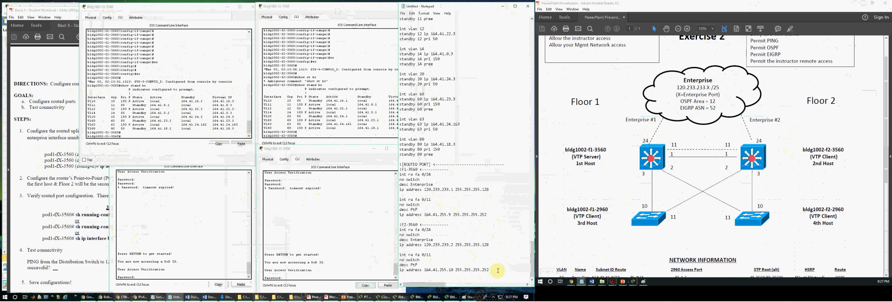
scroll(497, 270, down, 1)
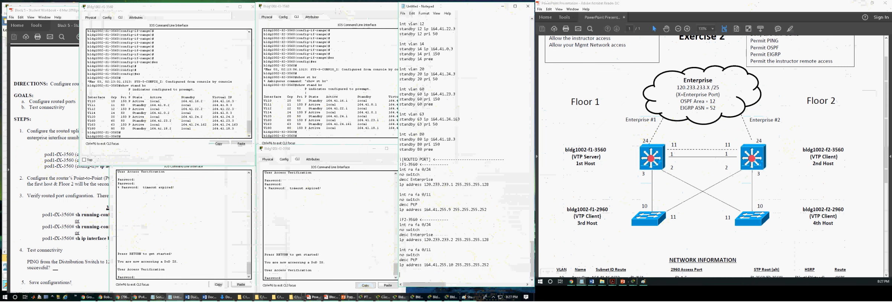
click(37, 179)
scroll(70, 186, up, 3)
scroll(113, 191, down, 4)
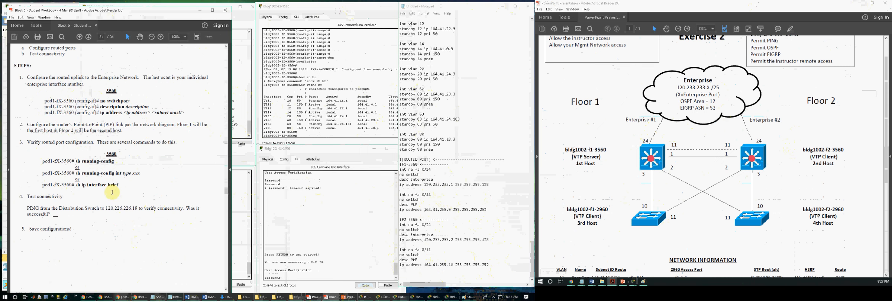
scroll(114, 191, down, 8)
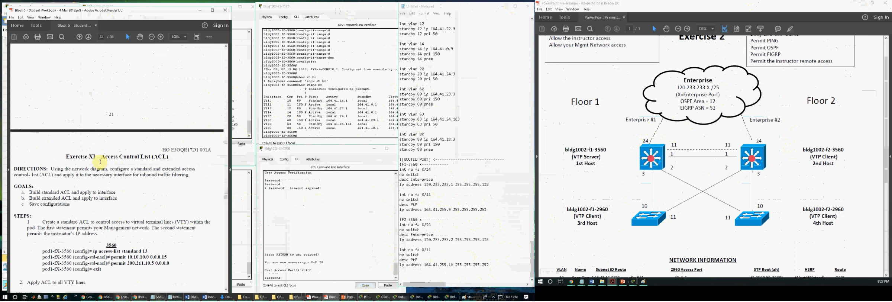
scroll(116, 160, down, 1)
Add the section header "![ACL] <---" with a long dashed line below the routed port configuration in Notepad
click(443, 224)
text(![AC)
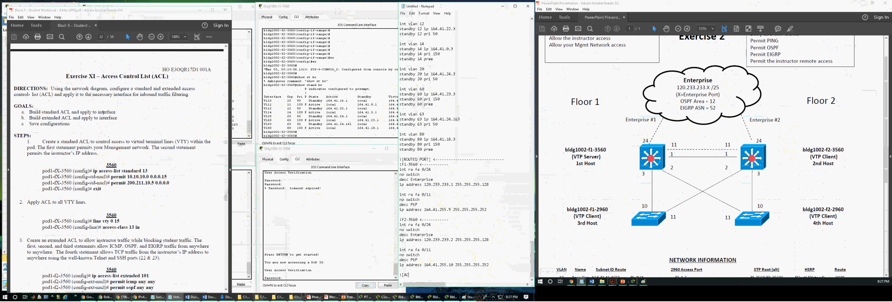
text(L] <---------------------------------------)
key(Return)
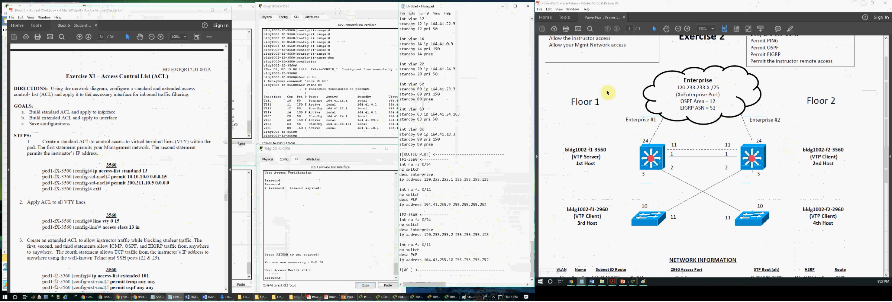
Check the ACL requirements above the network diagram and add the line "ip access standard 1" to the ACL section in Notepad
click(618, 116)
scroll(618, 116, up, 2)
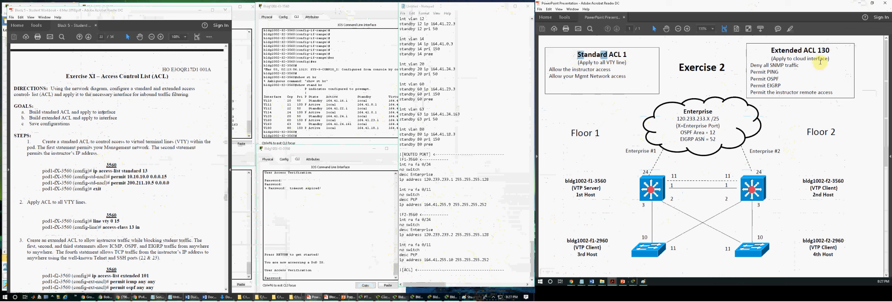
click(416, 276)
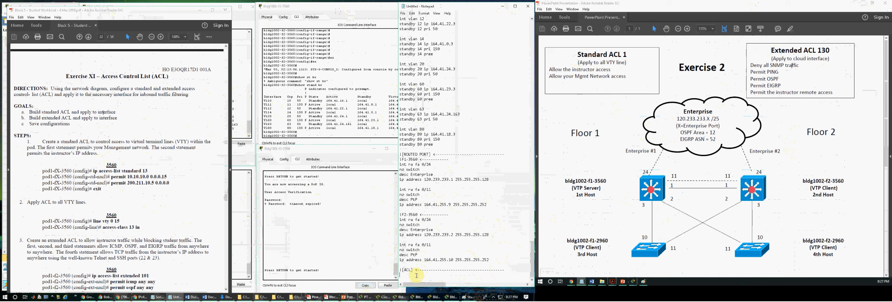
text(i)
key(BackSpace)
text(ip access standard 1)
key(Return)
text(permit)
key(BackSpace)
key(BackSpace)
key(BackSpace)
key(BackSpace)
key(BackSpace)
key(BackSpace)
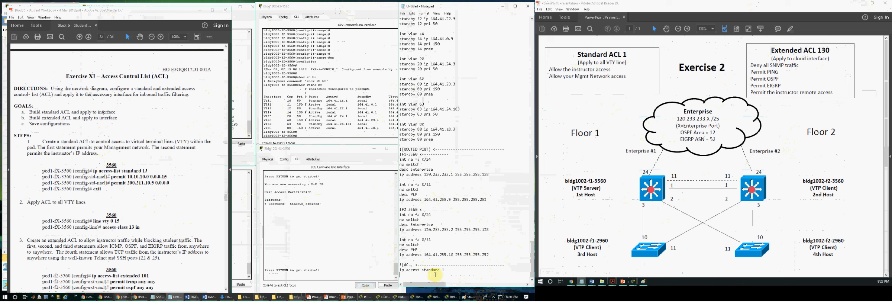
Look up the instructor IP in the network information and add the line "permit 120.233.233.19" under standard ACL 1
scroll(713, 255, down, 5)
scroll(612, 201, down, 1)
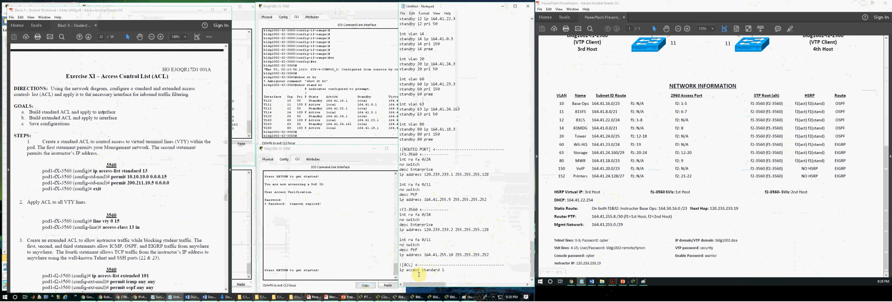
text(permit)
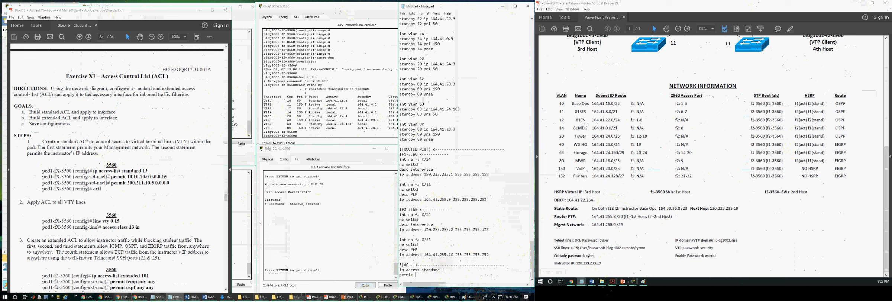
text(120.233.233.19)
On the f2-3560 console, enter configuration mode with "conf t", open "ip access standard 1" and list the options for "permit"
click(359, 145)
key(Return)
text(conf t)
key(Return)
key(Return)
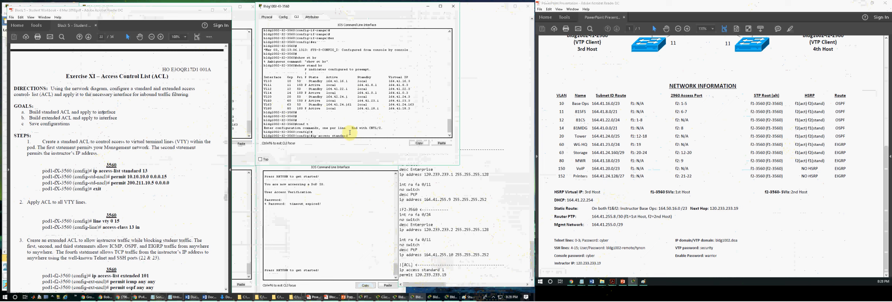
key(Return)
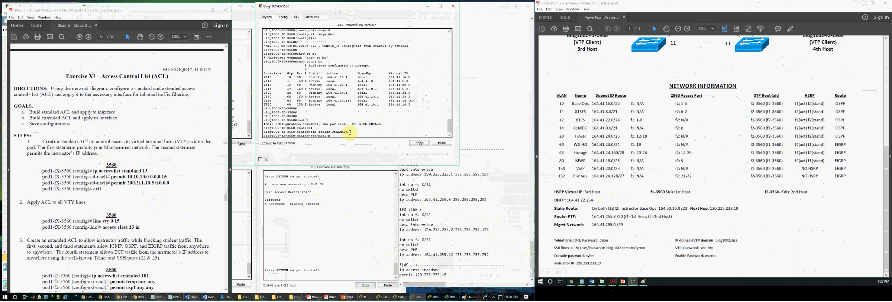
text(permit ?)
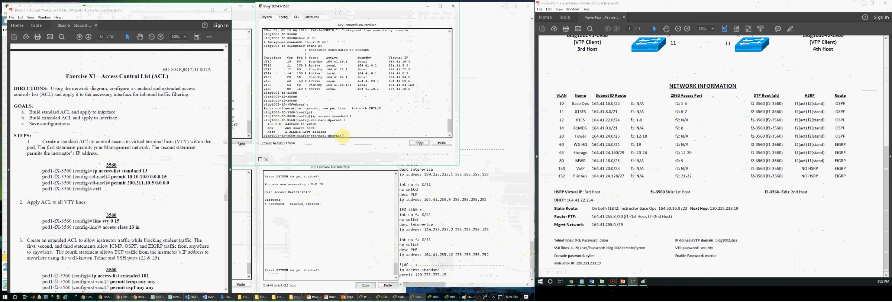
drag(326, 133, 260, 123)
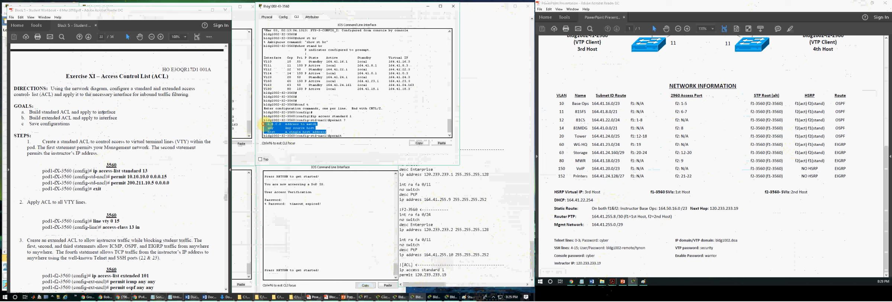
Change the instructor entry in Notepad to "permit host 120.233.233.19" and recheck the Standard ACL 1 requirements above the diagram
click(414, 275)
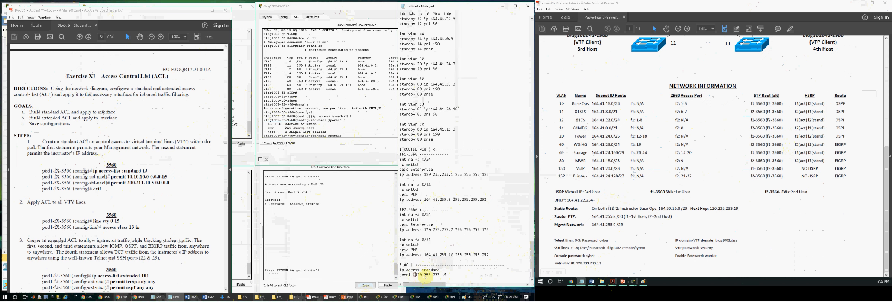
text(host)
click(692, 232)
scroll(636, 203, up, 5)
scroll(636, 203, up, 1)
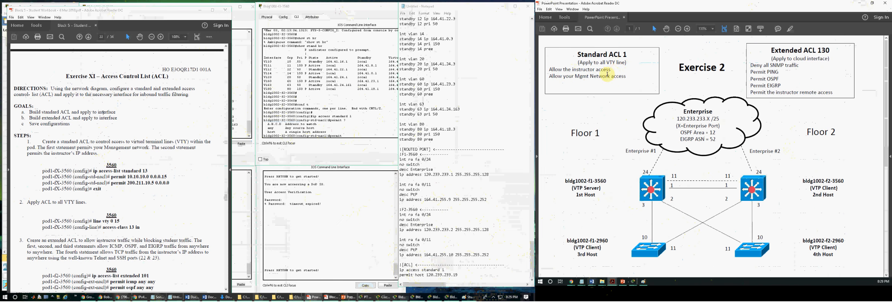
click(319, 212)
click(444, 235)
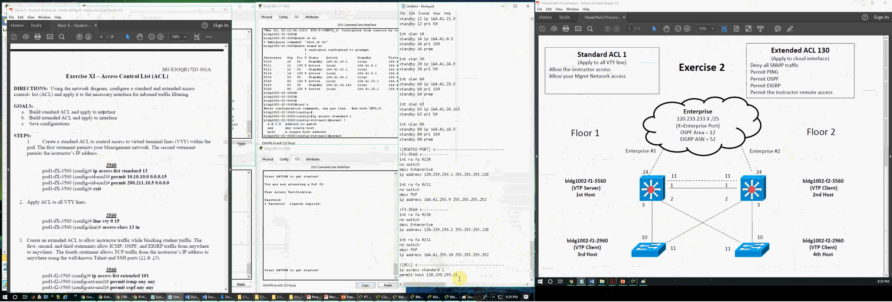
Add the management network entry "permit 164.41.255.0 0.0.0.7" below the instructor entry, using the Mgmt Network address from the network information
key(Return)
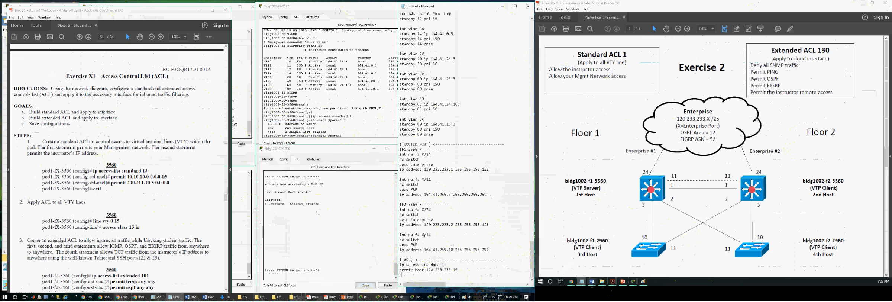
scroll(465, 149, up, 1)
text(rmit)
click(564, 241)
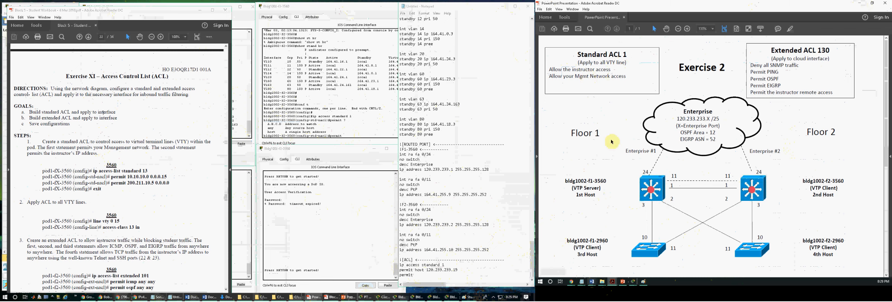
scroll(581, 221, down, 3)
scroll(581, 221, down, 3)
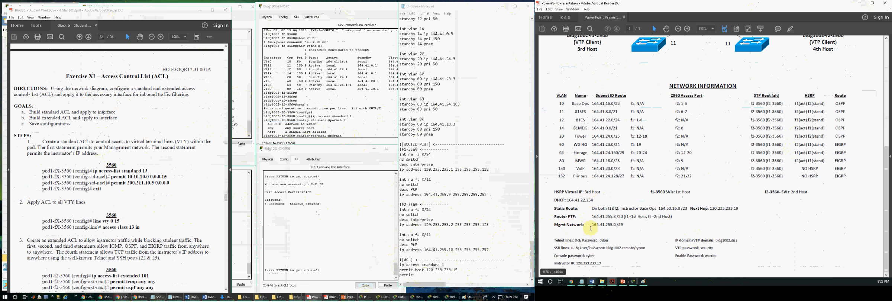
click(430, 275)
text(16)
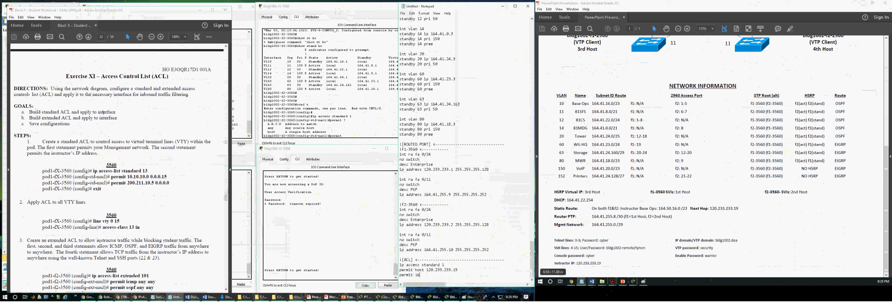
text(4.41.255.0)
click(616, 224)
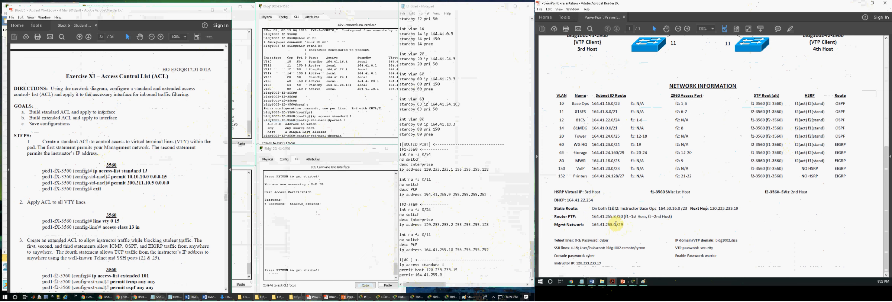
click(446, 273)
text(0.0.0.7)
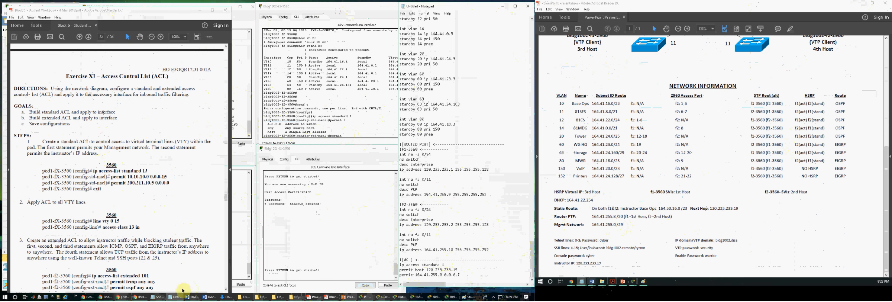
Check the wildcard mask against the IPv4 Subnetting chart in the browser and review the standard ACL lines in Notepad
click(140, 297)
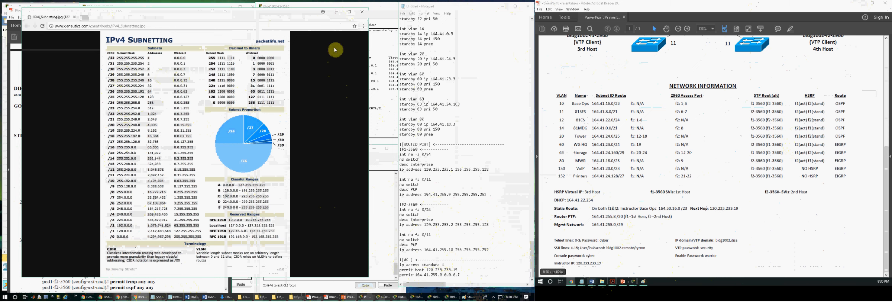
click(342, 17)
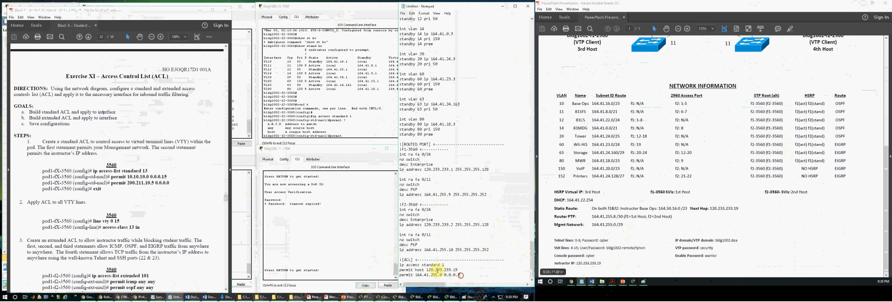
drag(460, 275, 394, 263)
click(469, 275)
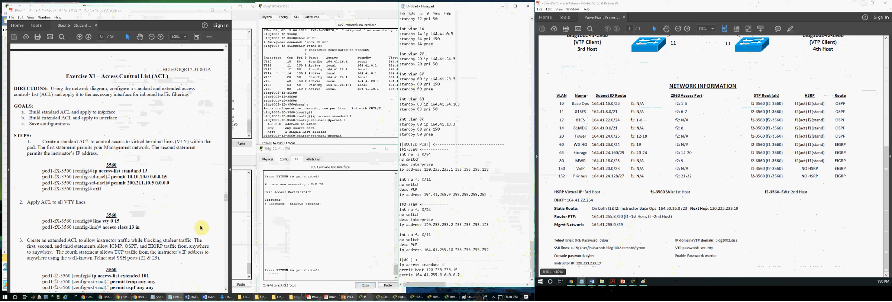
Consult the workbook's standard and extended ACL steps and end the standard ACL in Notepad with the line "exit"
click(132, 188)
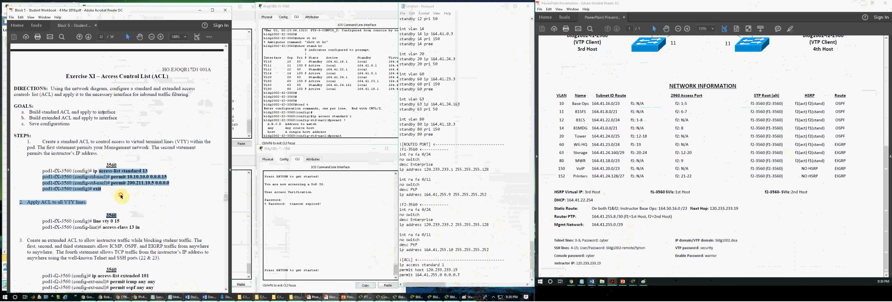
click(135, 201)
scroll(135, 236, down, 2)
scroll(134, 242, down, 3)
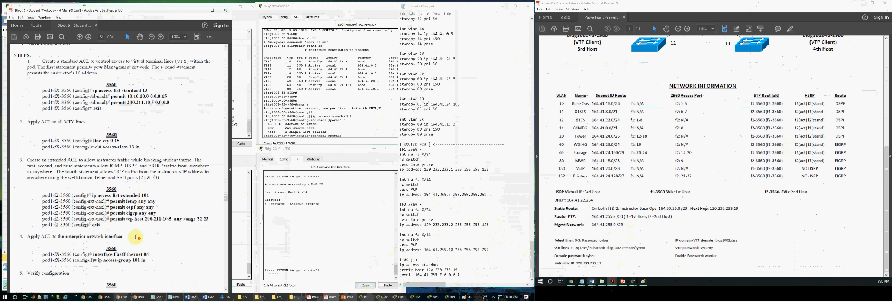
click(464, 276)
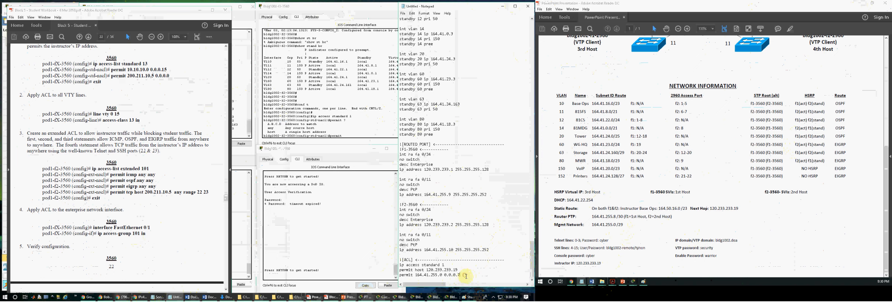
key(Return)
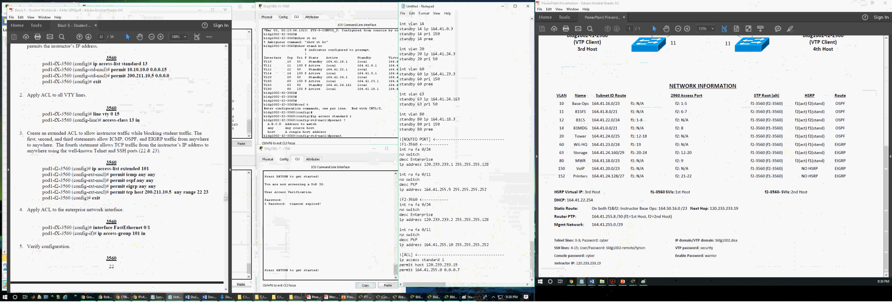
text(exit)
key(Return)
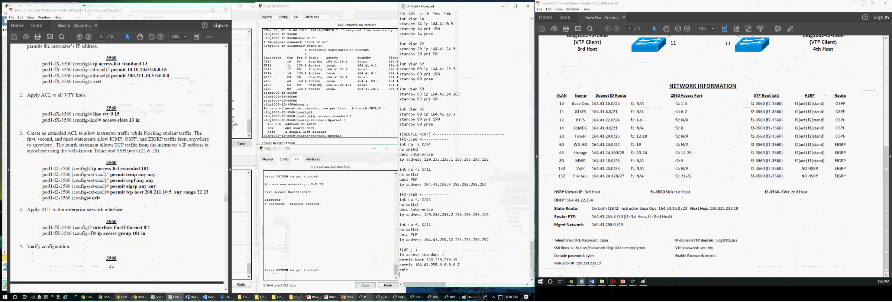
Add the lines "line vty 0 15" and "access 1 in" to apply standard ACL 1 to all VTY lines
key(Return)
text(line v)
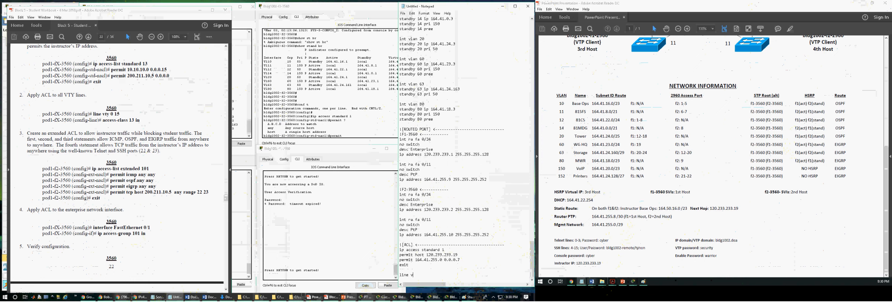
text(ty 0 15)
key(Return)
text(acc)
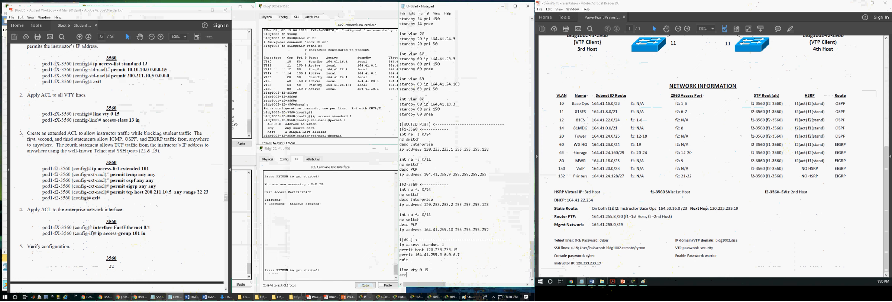
text(ess 1 in)
key(Return)
Check the extended ACL number above the network diagram and add the line "ip access ext 130" to the ACL section
text(ip access ext)
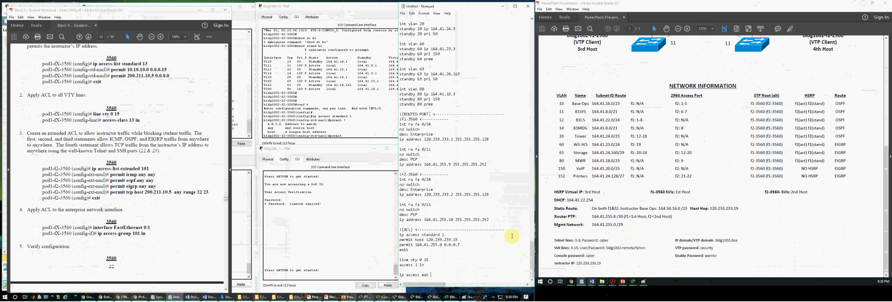
click(740, 162)
scroll(709, 194, up, 5)
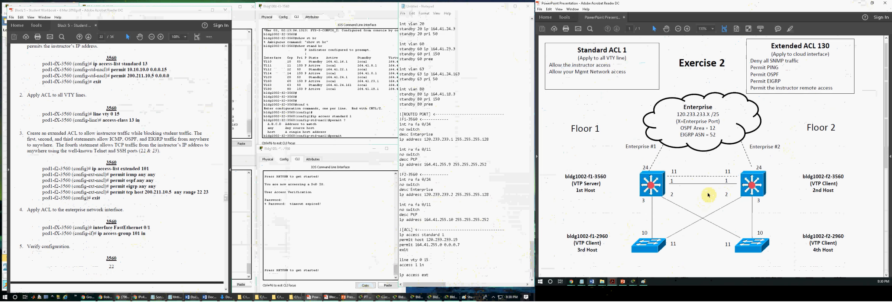
click(442, 277)
text(130)
key(Return)
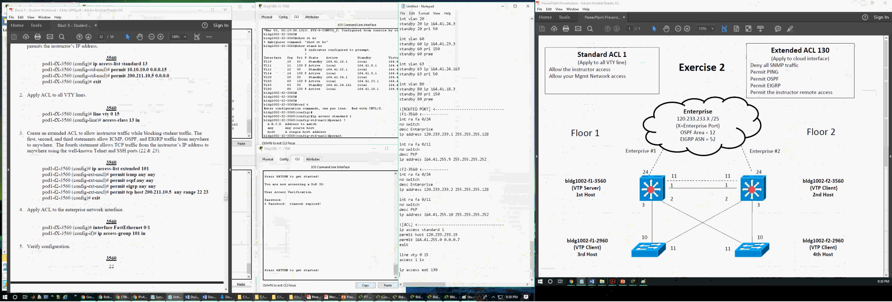